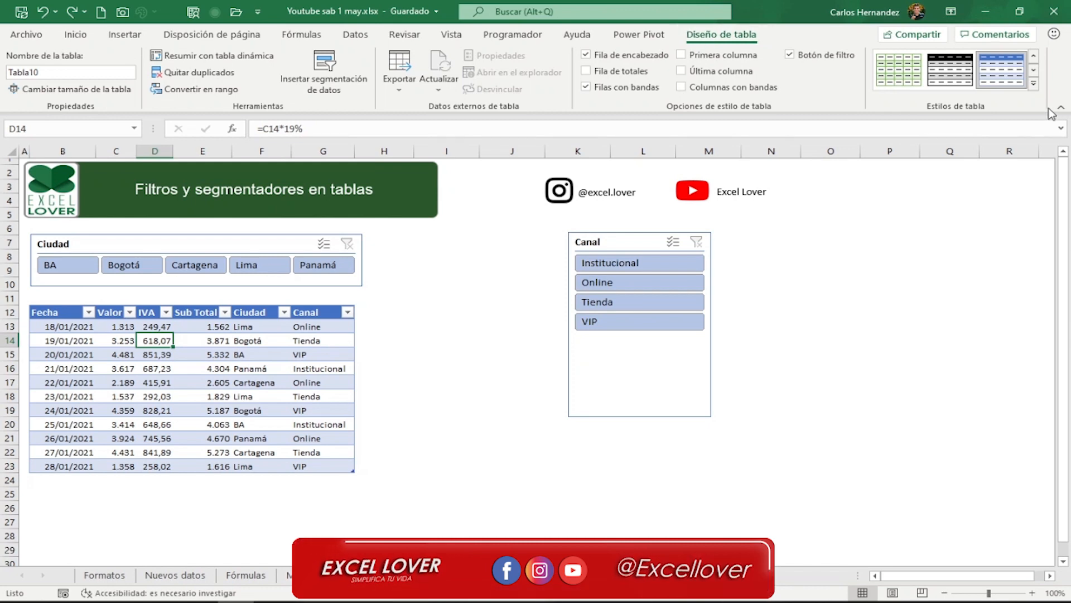
- Remove the blue banded formatting from the Fecha-to-Canal table by applying the plain, unformatted style from the Claro group
click(1034, 84)
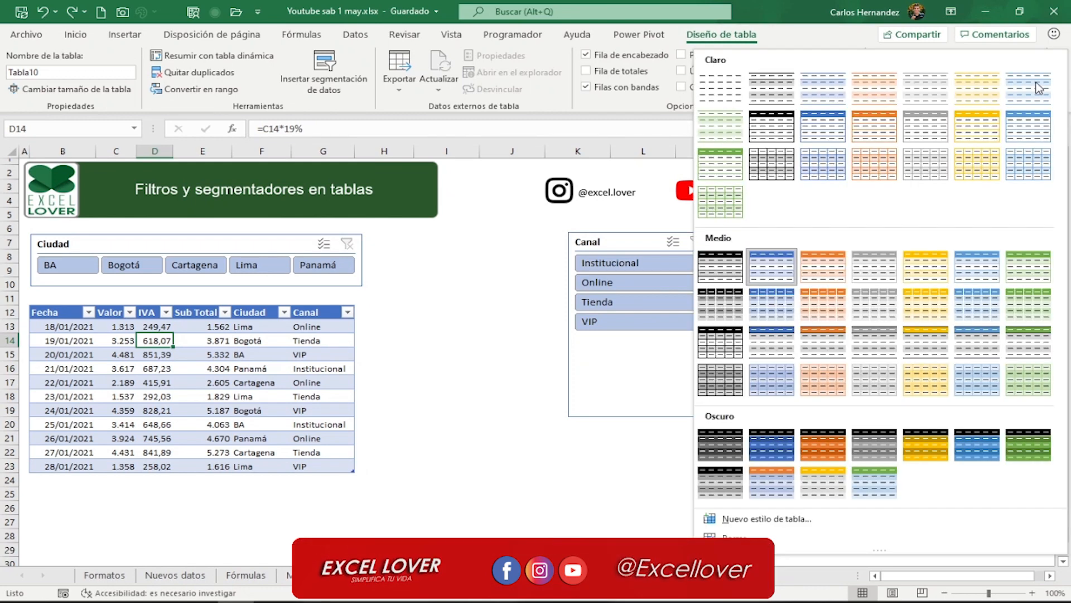
click(731, 86)
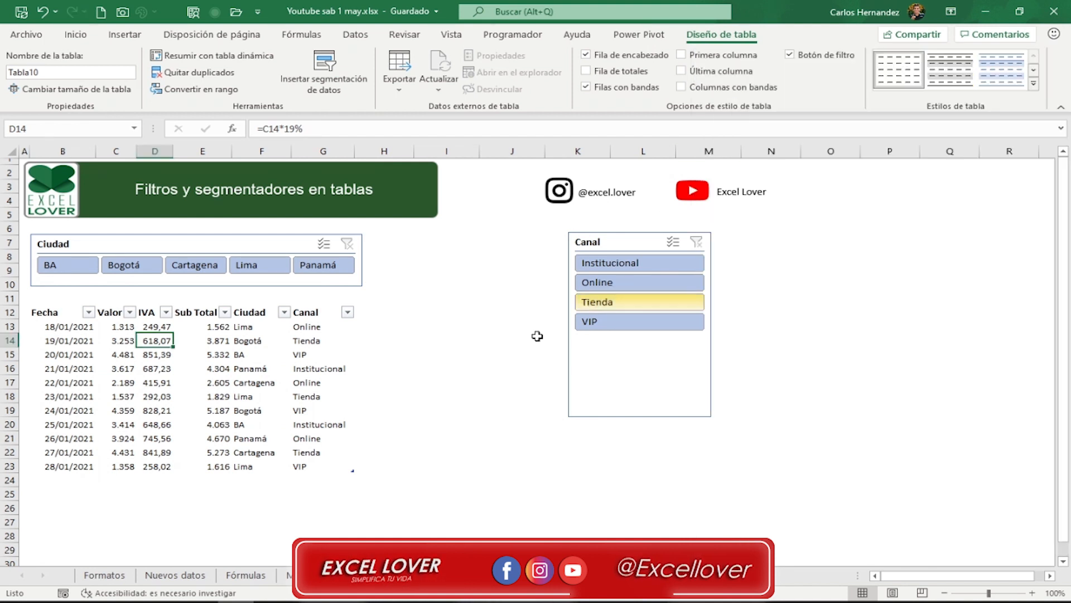
click(251, 385)
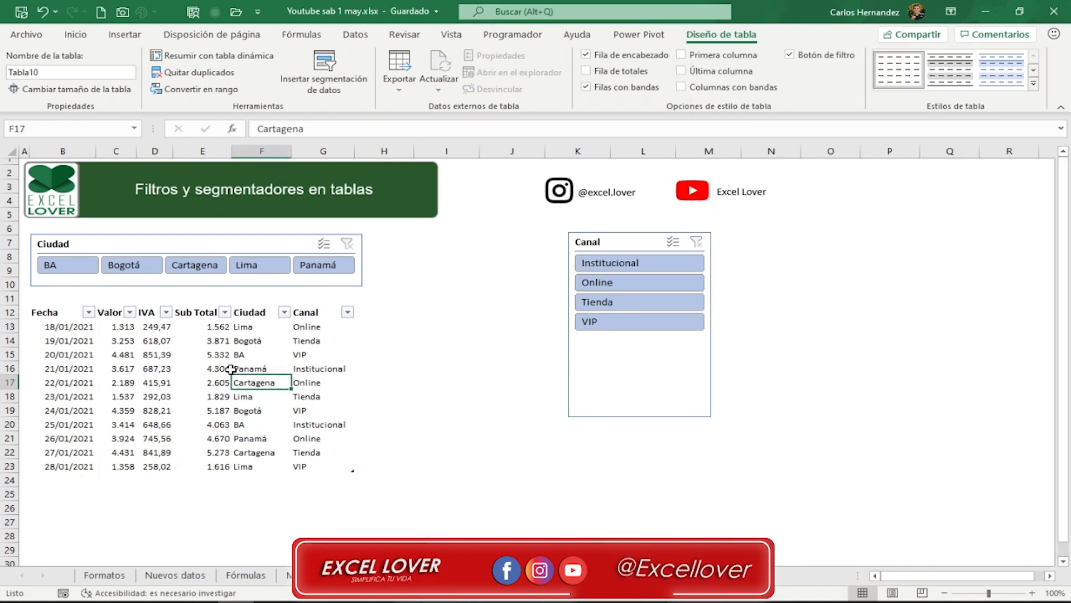
click(223, 369)
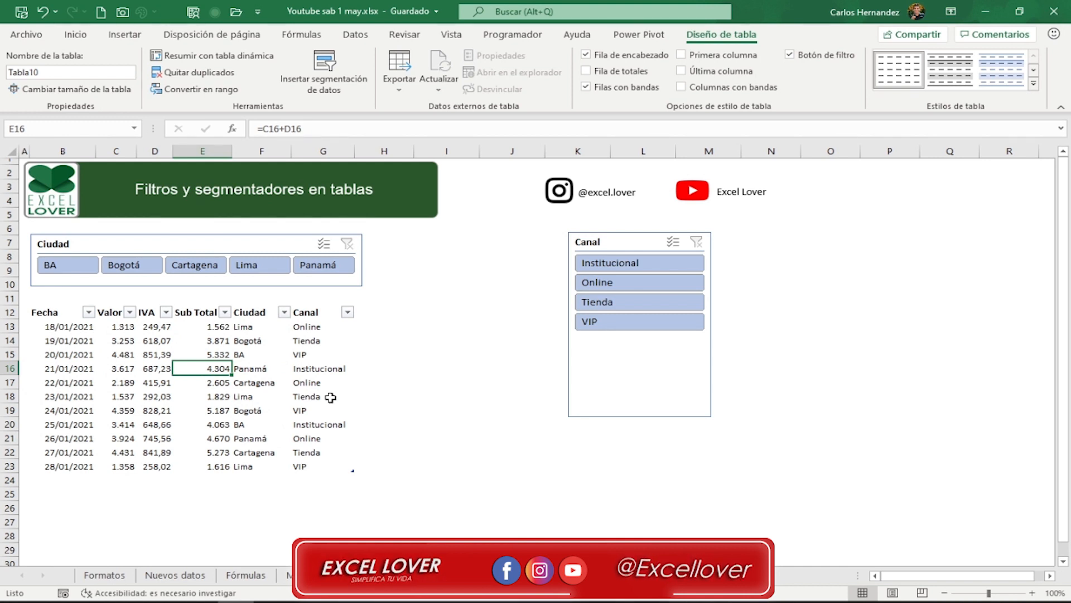
- Convert the unformatted table with the Ciudad and Canal slicers into a normal range
click(187, 94)
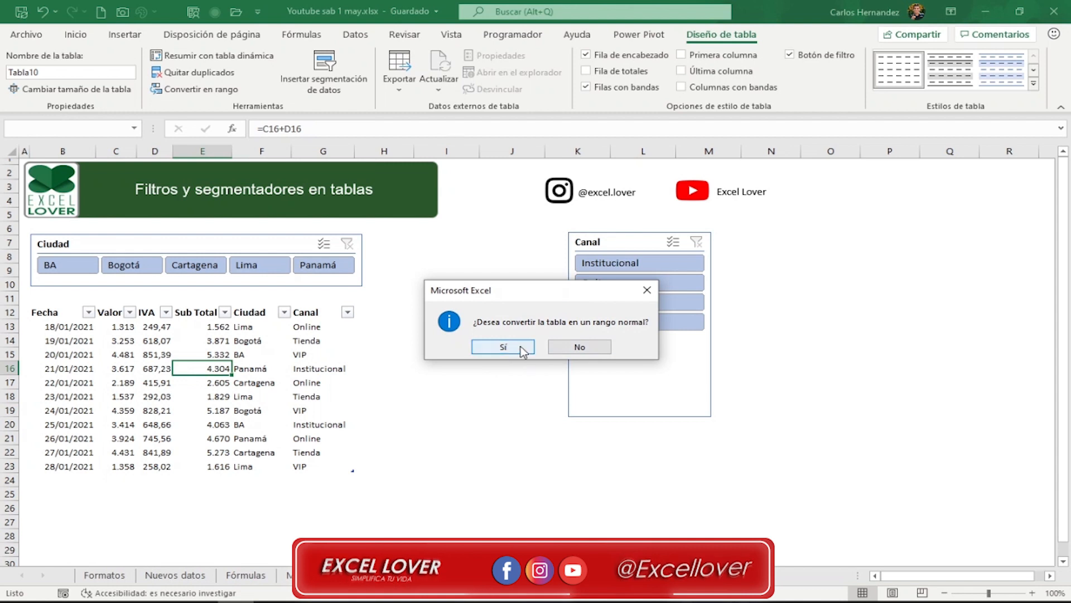
click(505, 348)
click(433, 368)
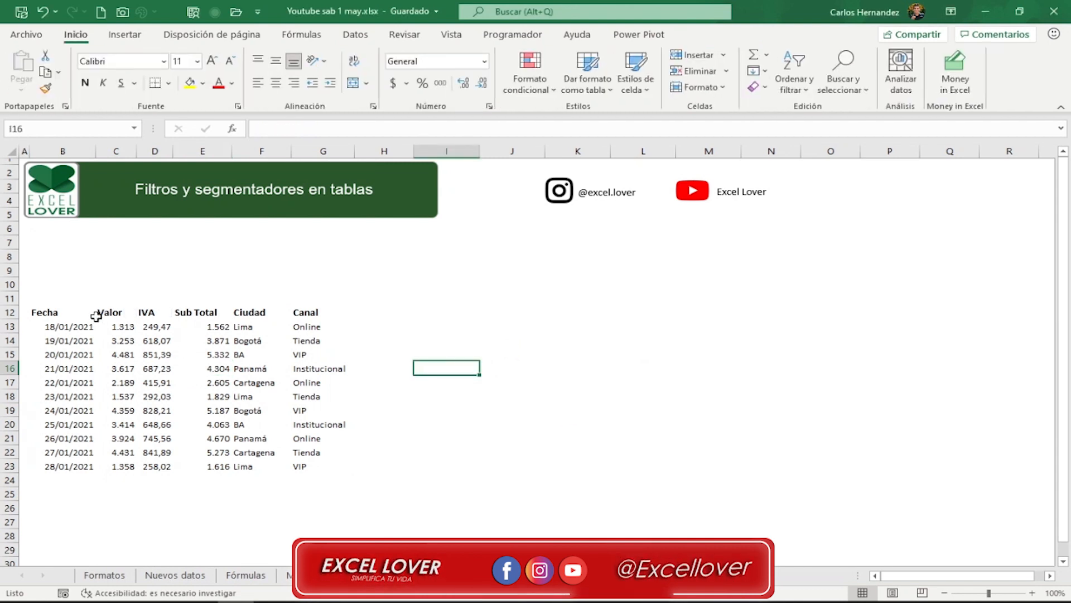
drag(96, 316, 311, 437)
click(409, 383)
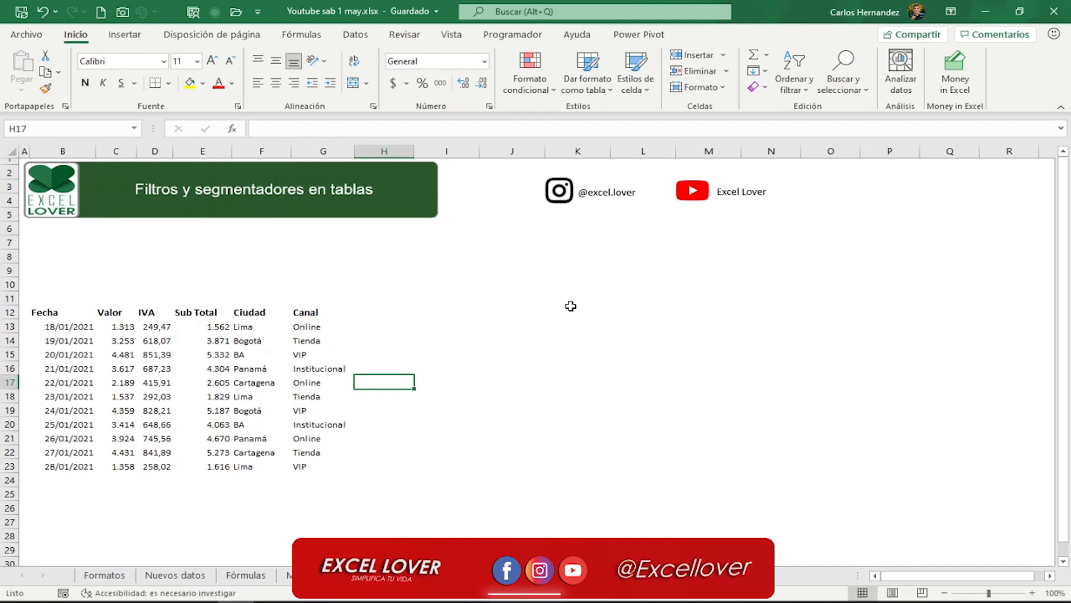
drag(107, 340, 216, 418)
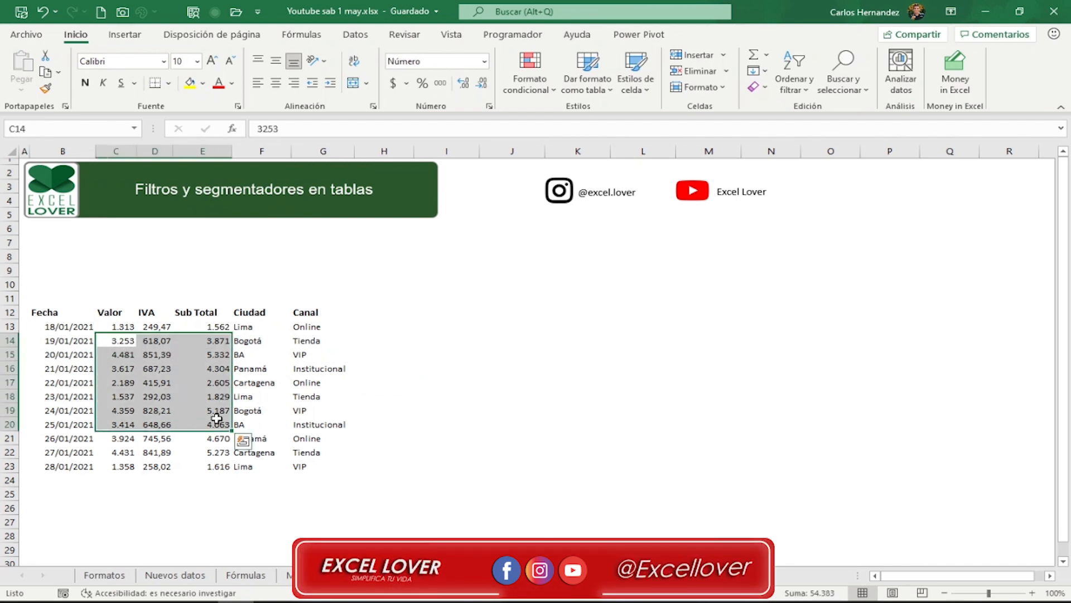
click(272, 366)
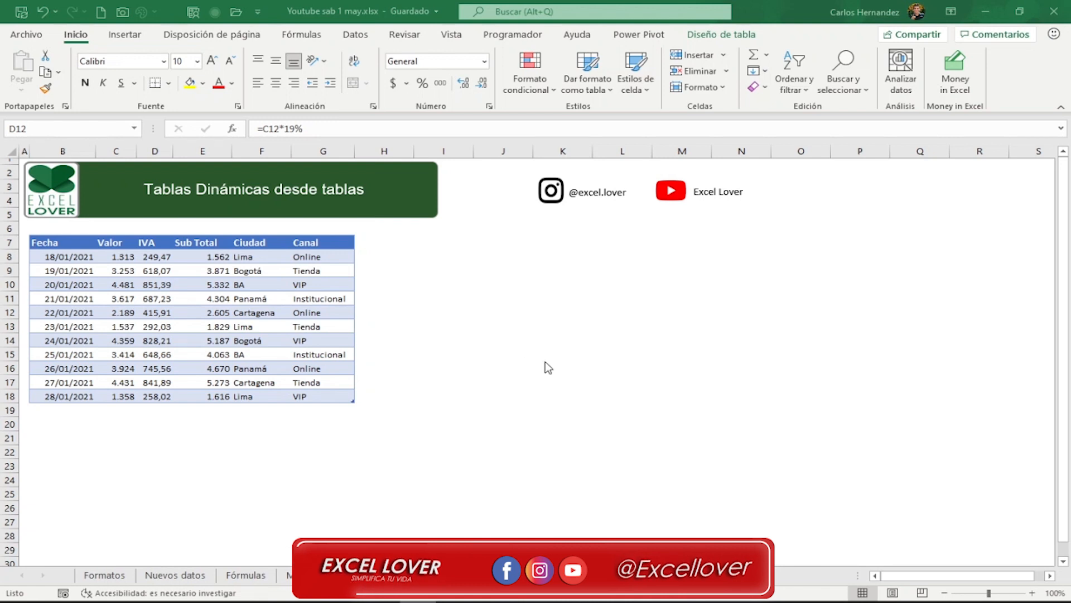
click(420, 287)
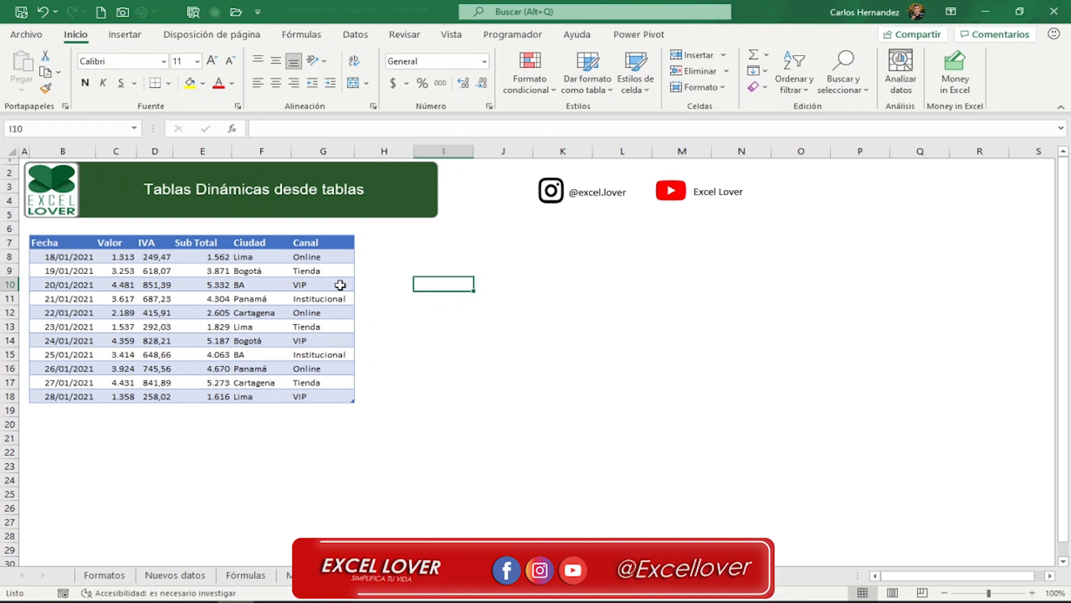
- Insert a PivotTable based on the whole table Tabla102, placed on the existing sheet at cell K7
click(215, 299)
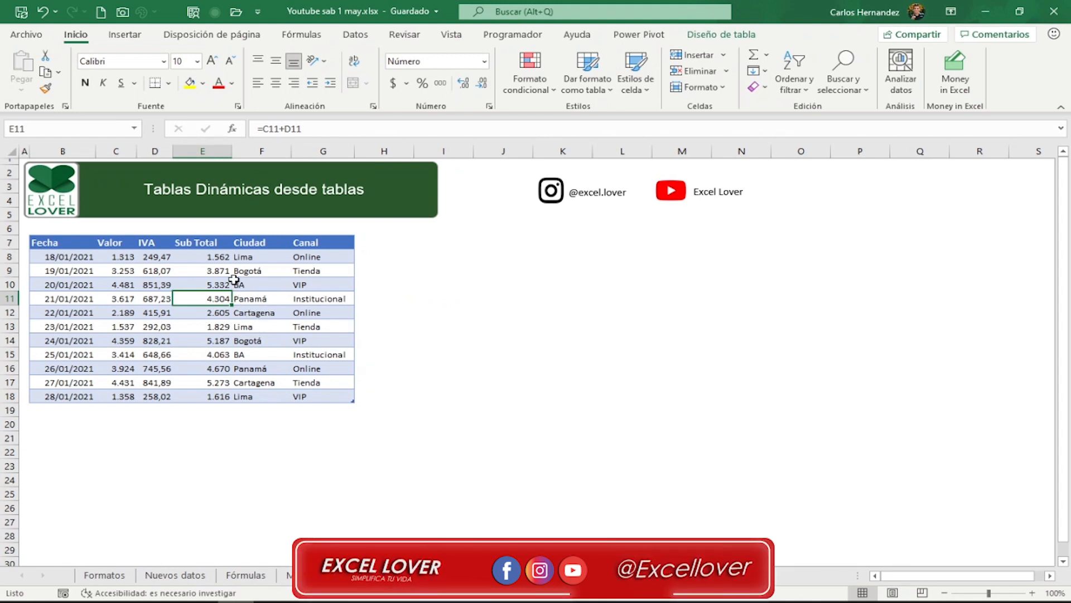
click(126, 35)
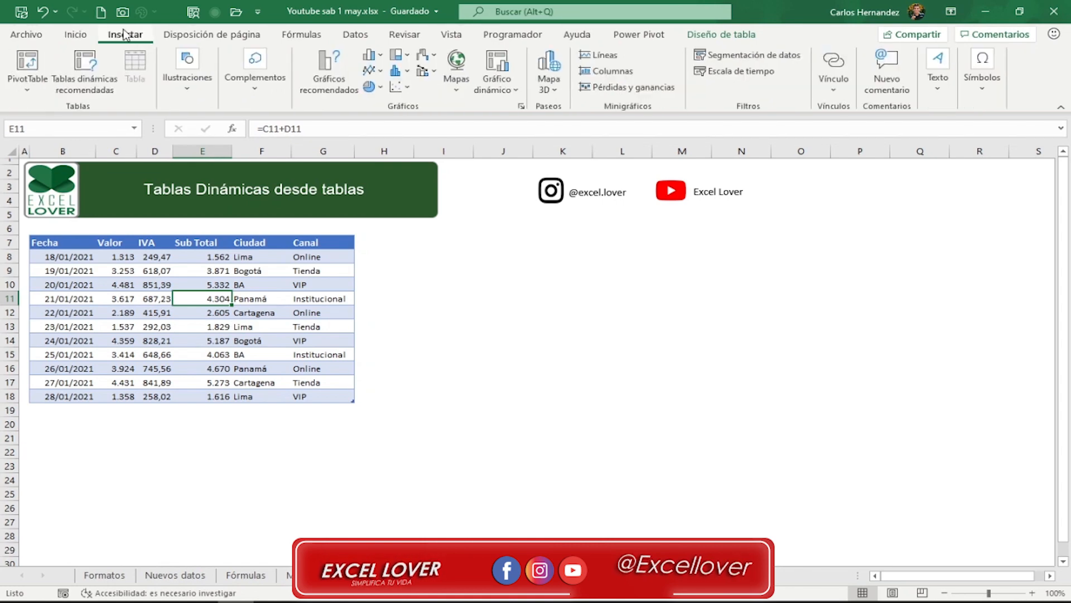
click(28, 84)
click(65, 113)
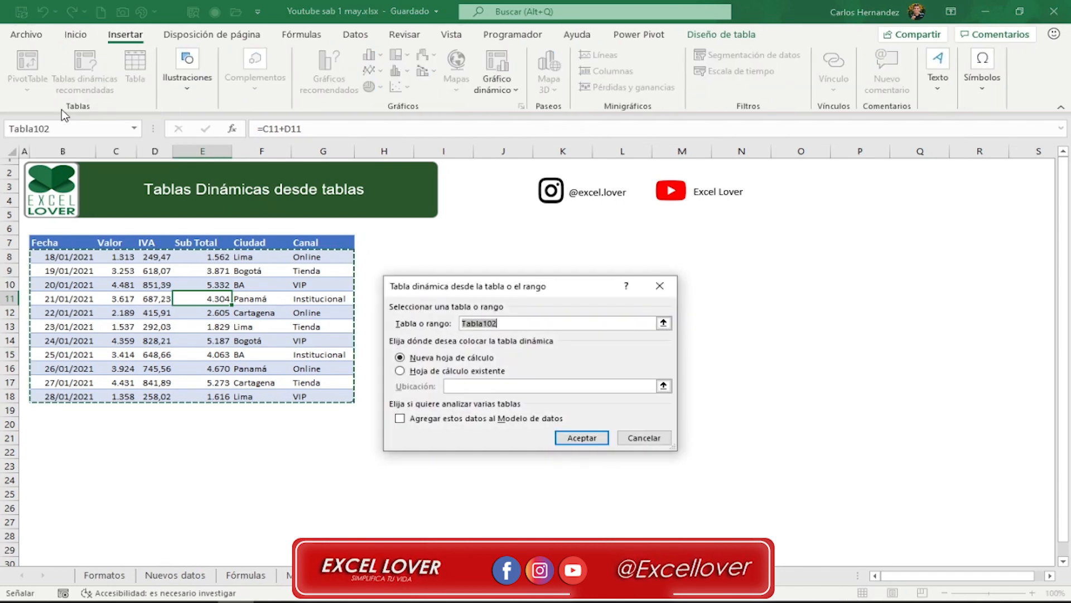
drag(603, 273, 613, 268)
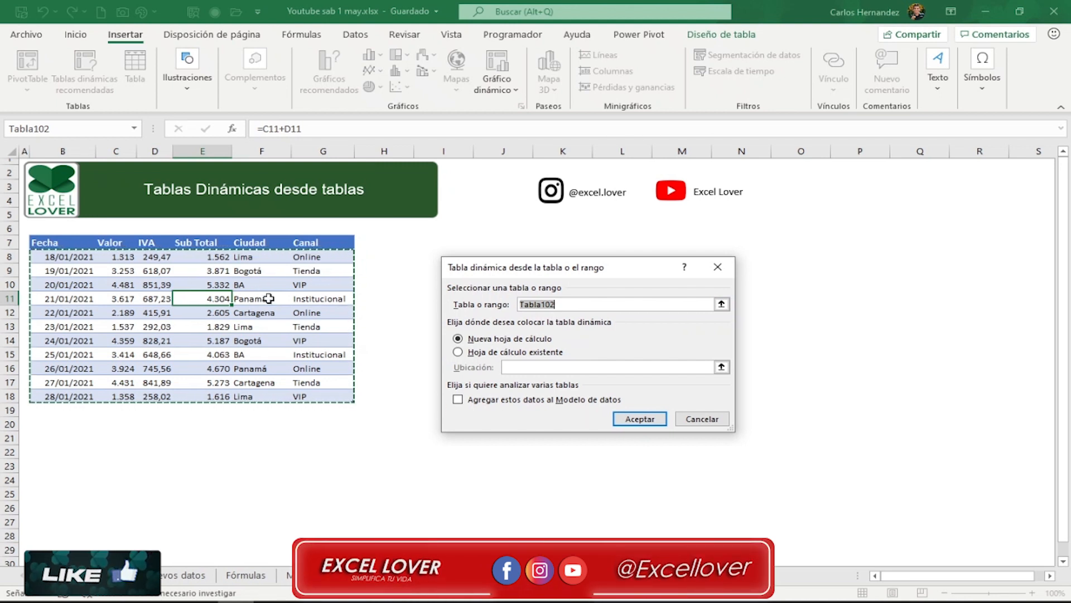
click(476, 356)
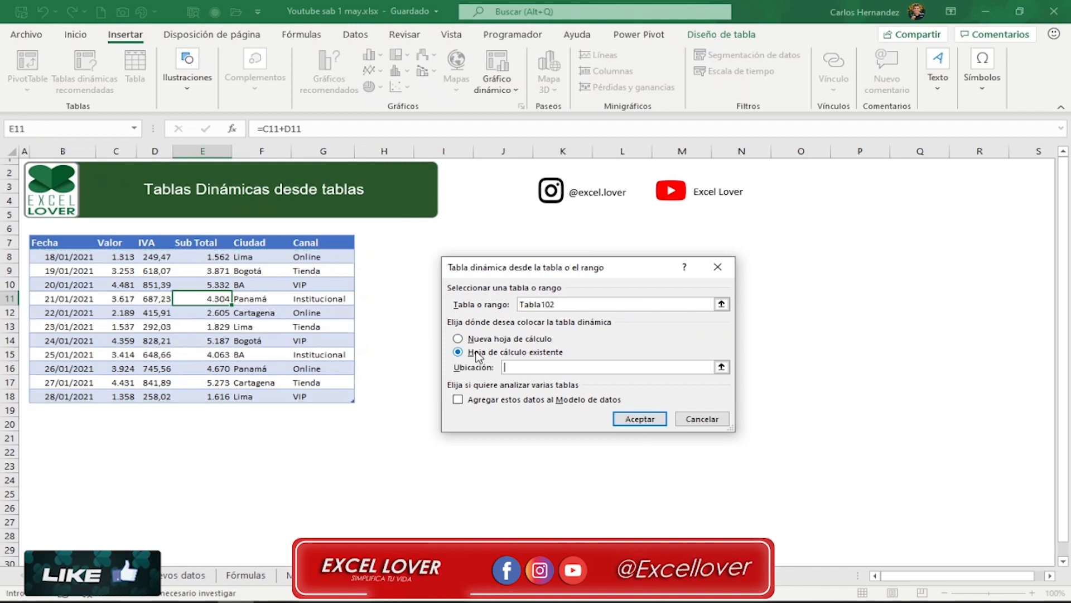
click(721, 367)
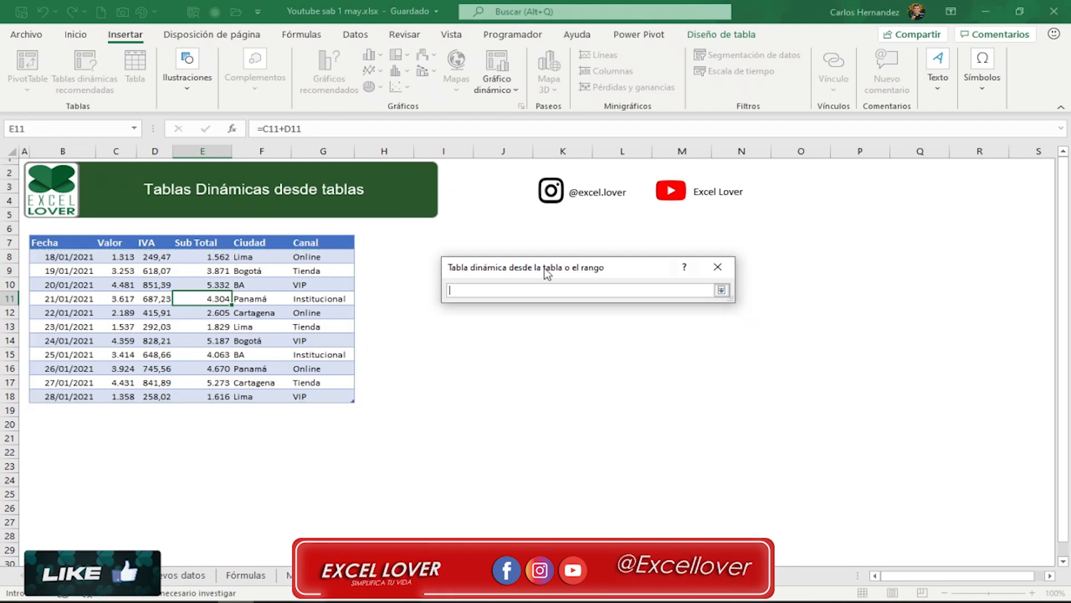
click(562, 241)
click(721, 289)
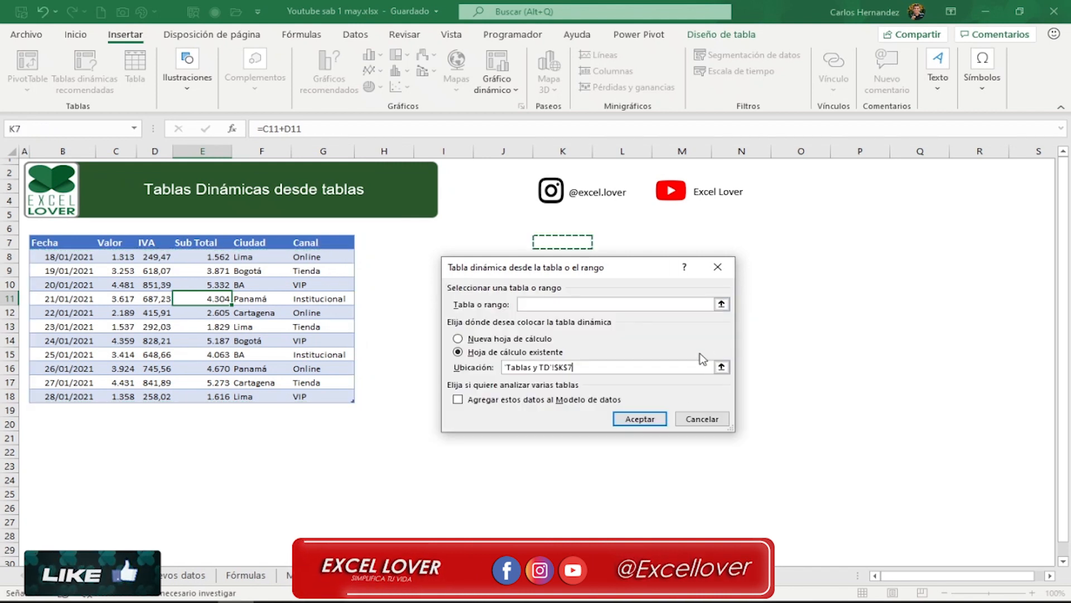
click(636, 479)
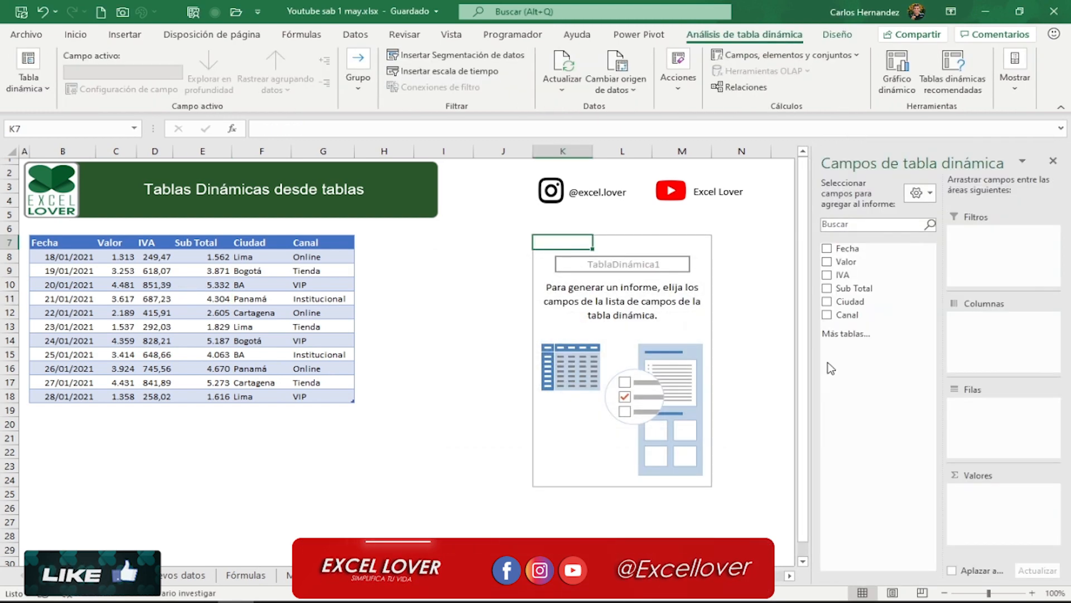
- Build the PivotTable with Ciudad as rows and the sum of Sub Total as values
drag(862, 304, 949, 443)
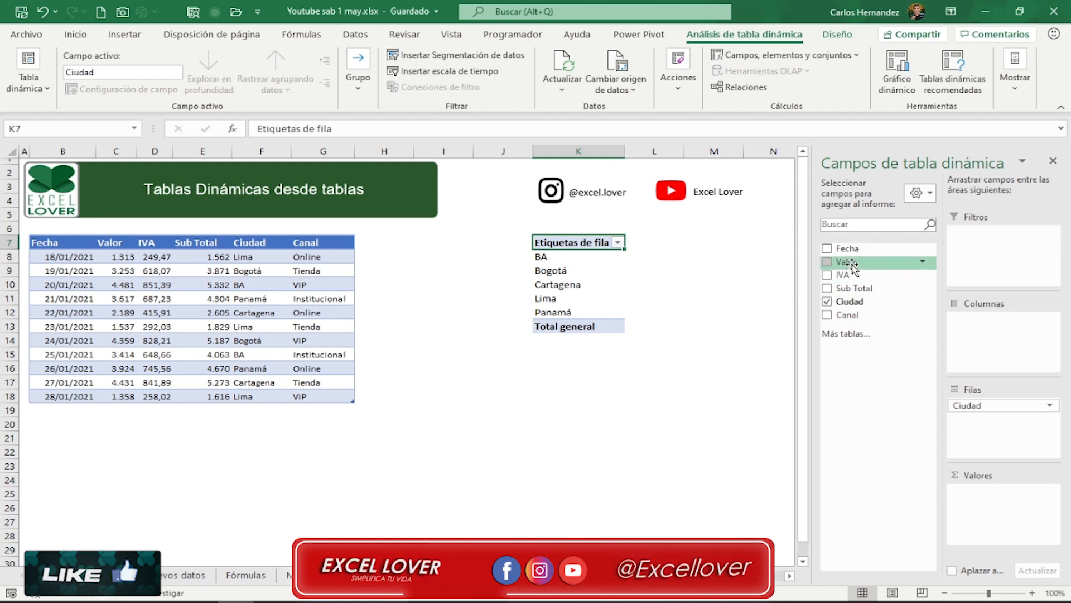
drag(867, 290, 1023, 516)
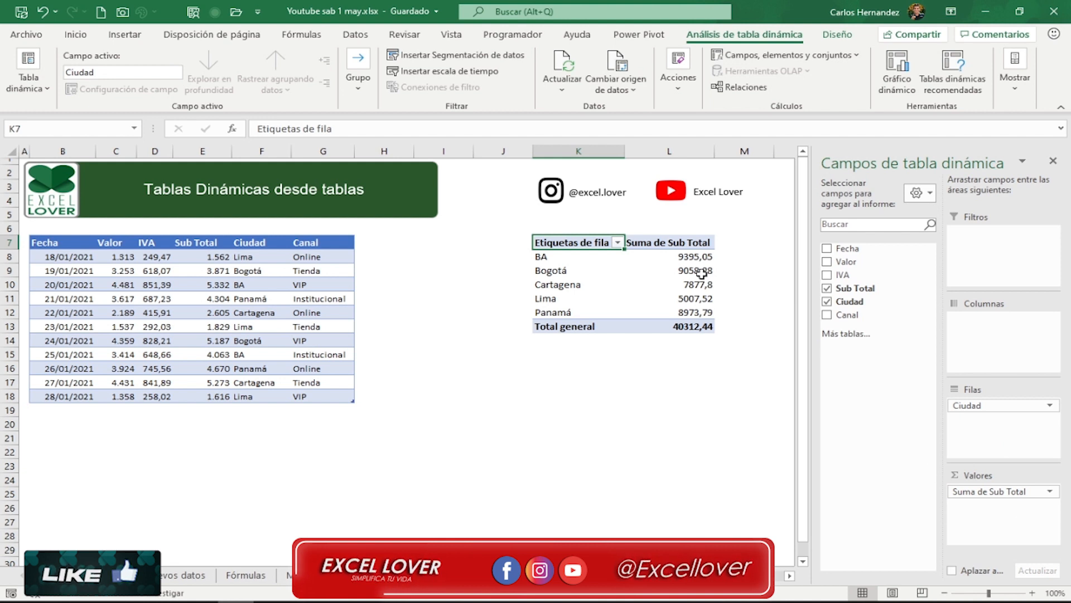
click(694, 257)
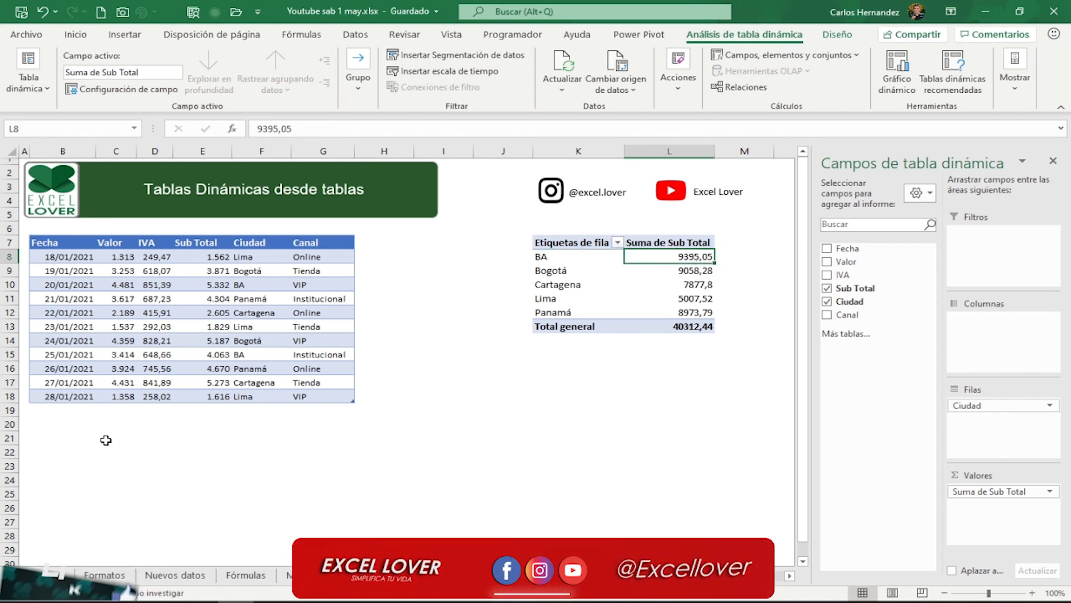
- Add a row beneath the source table with Fecha 30/04/2021, Valor 2000, Ciudad Pasto and Canal VIP
click(75, 410)
text(30/04/2021)
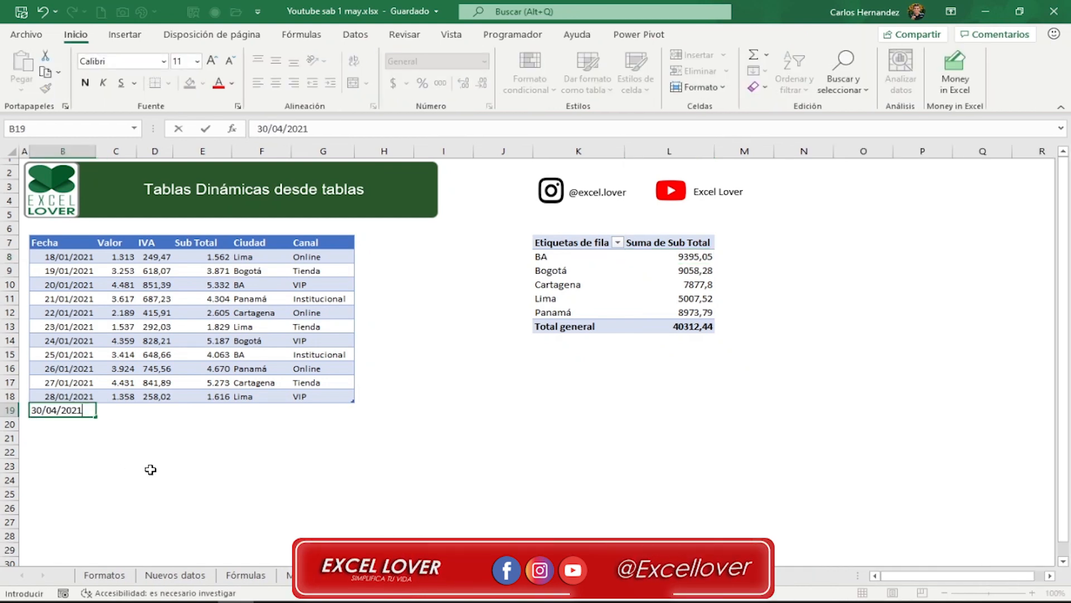
key(Tab)
text(200)
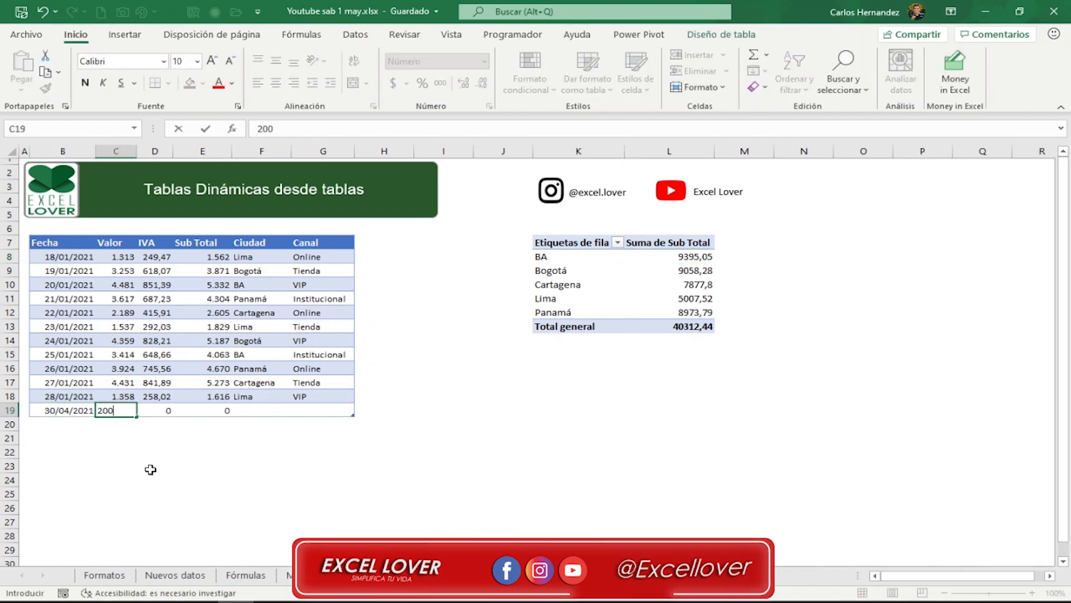
key(Tab)
key(Tab)
key(Tab)
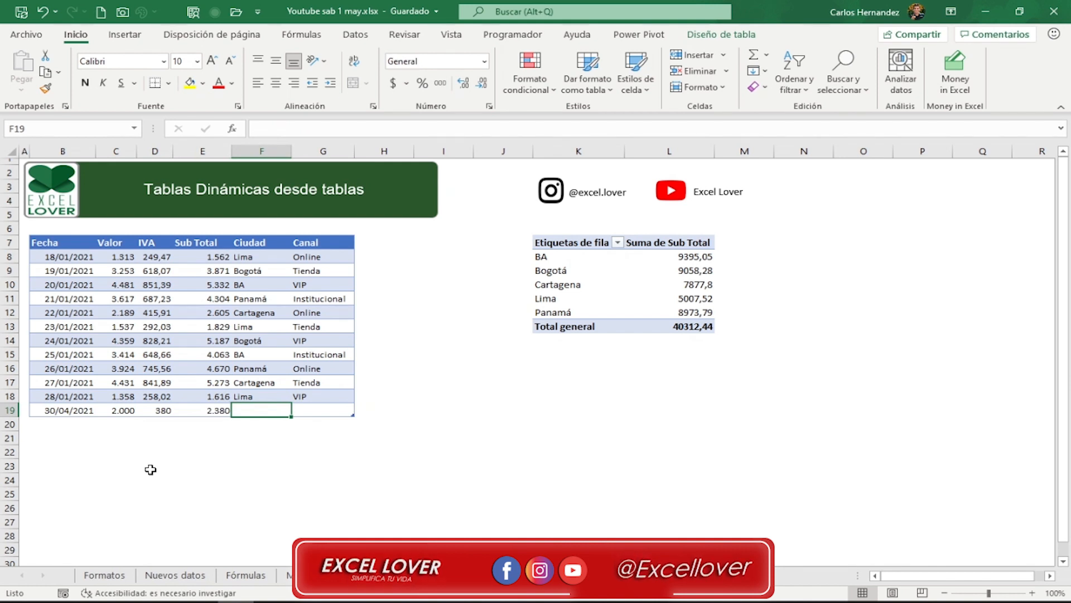
text(Pasto)
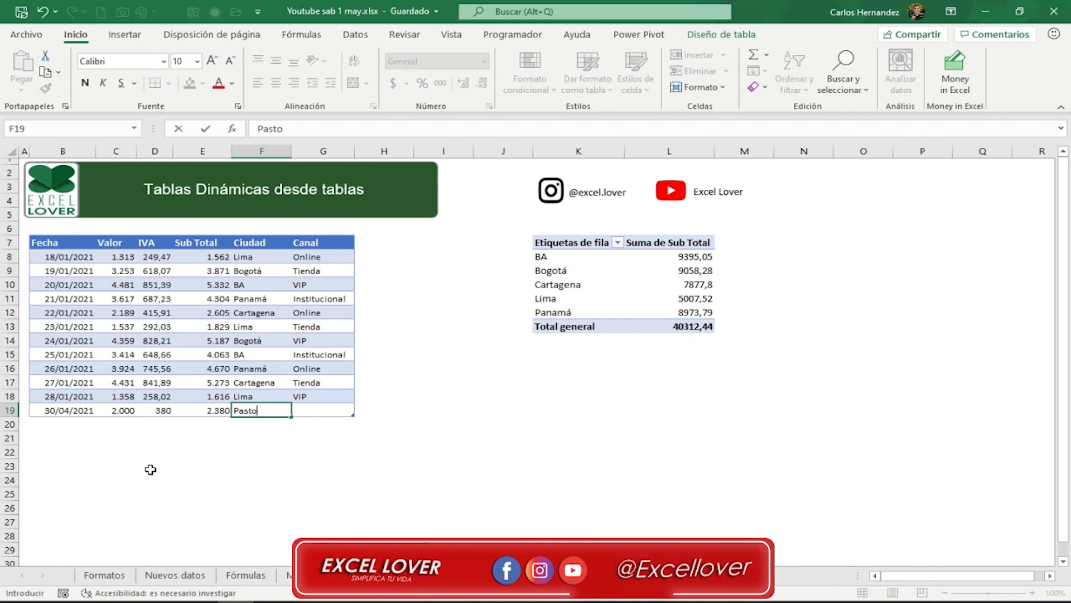
key(Tab)
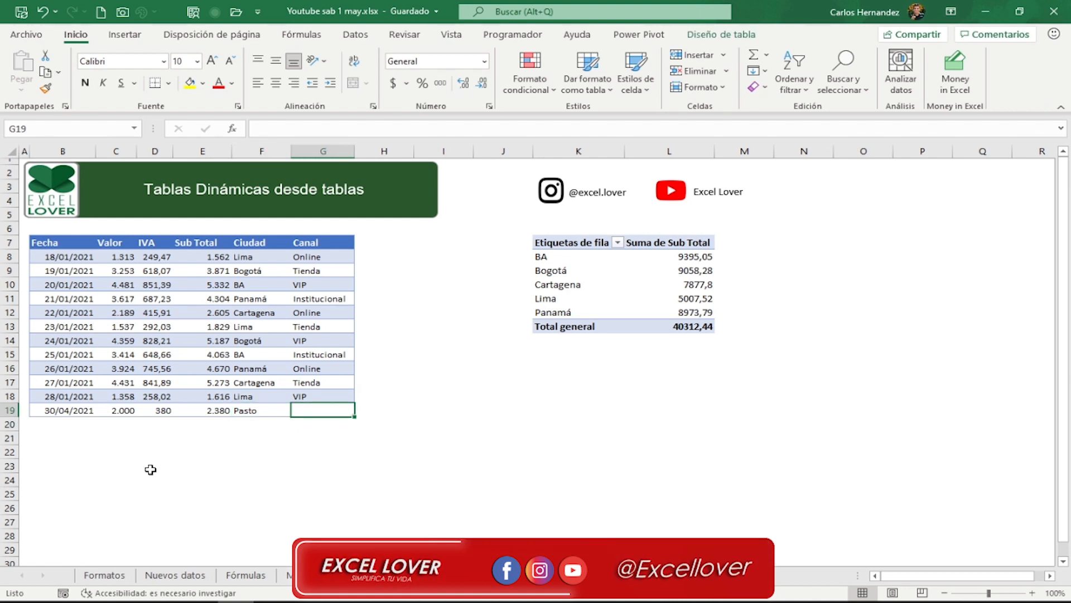
text(VIP)
key(Return)
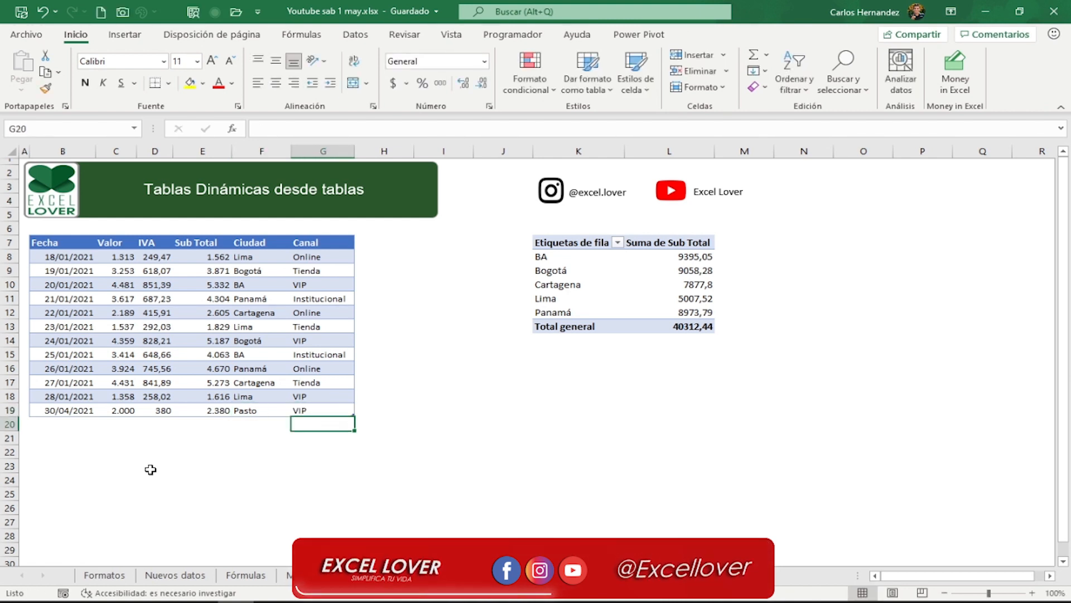
- Add another row in row 20 with Fecha 30/04/2021, Valor 1500, Ciudad Cúcuta and Canal Tienda
click(73, 426)
text(30/04/2021)
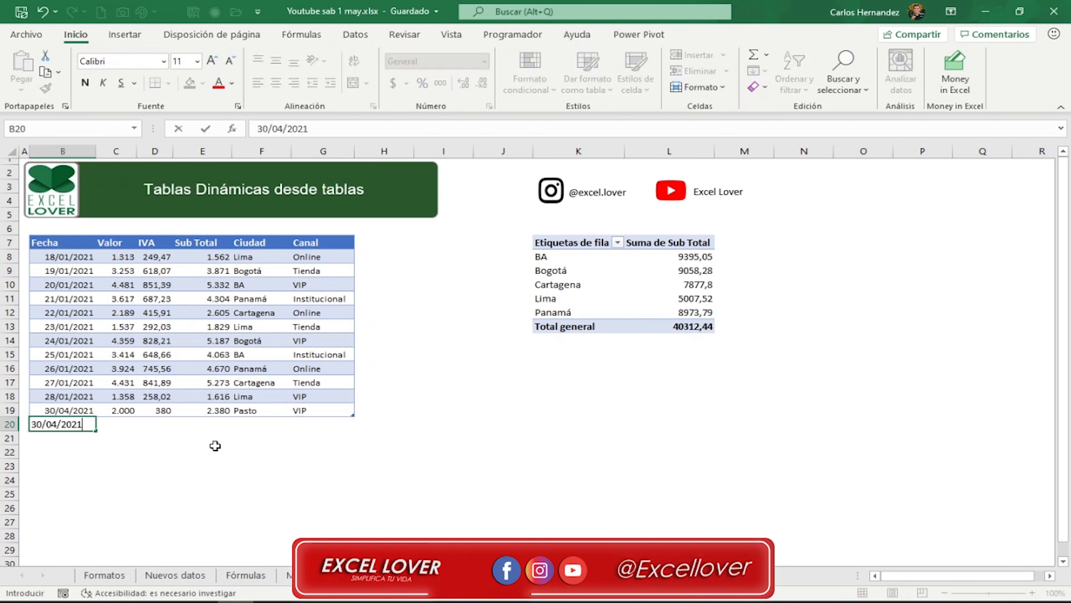
key(Tab)
text(1.)
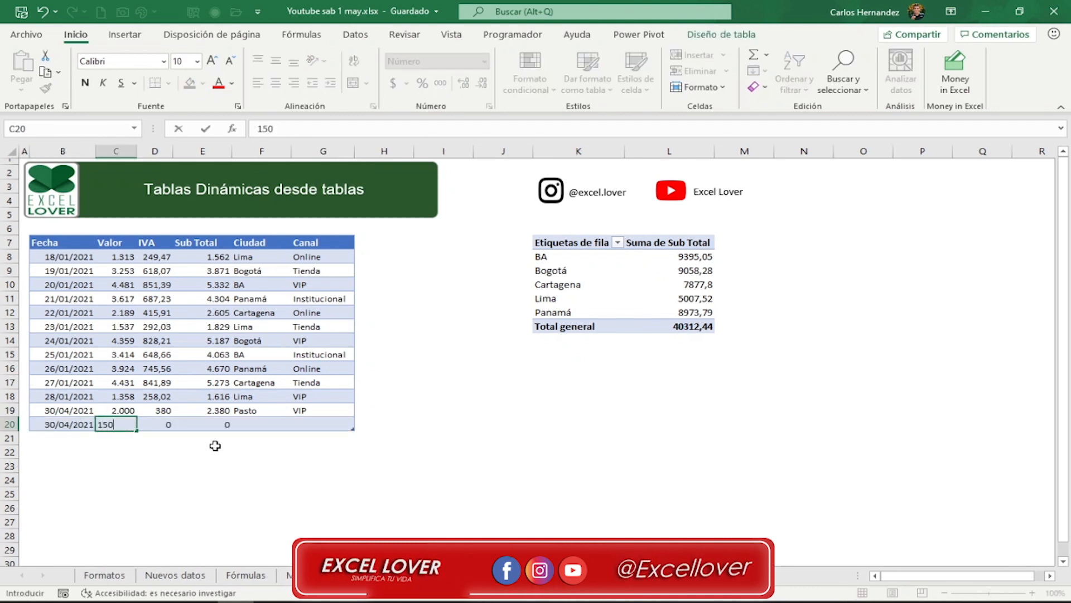
text(500)
key(Tab)
key(Tab)
key(Tab)
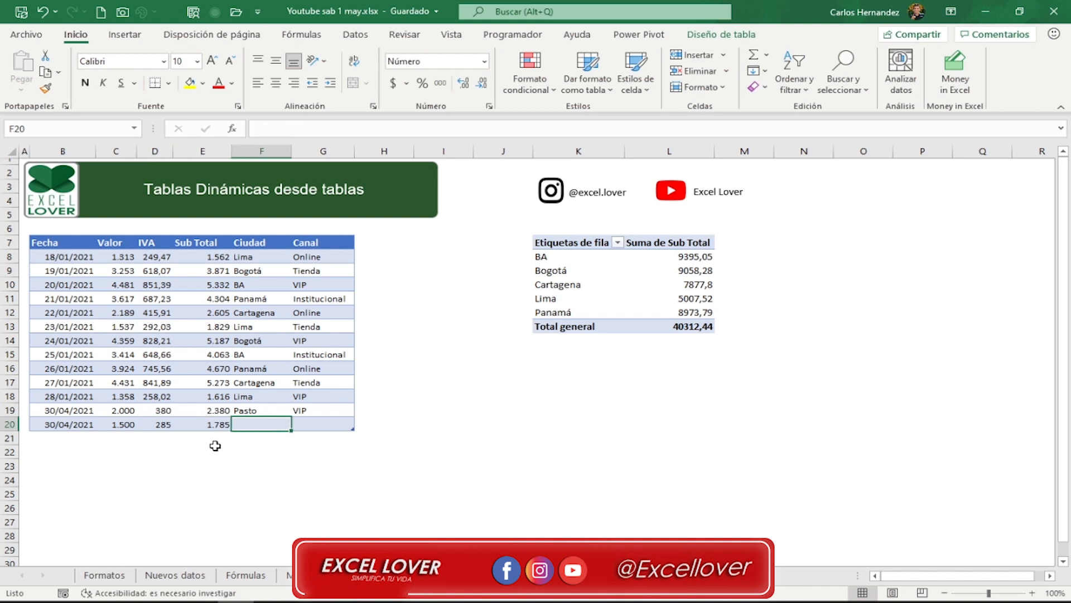
text(Cartagena)
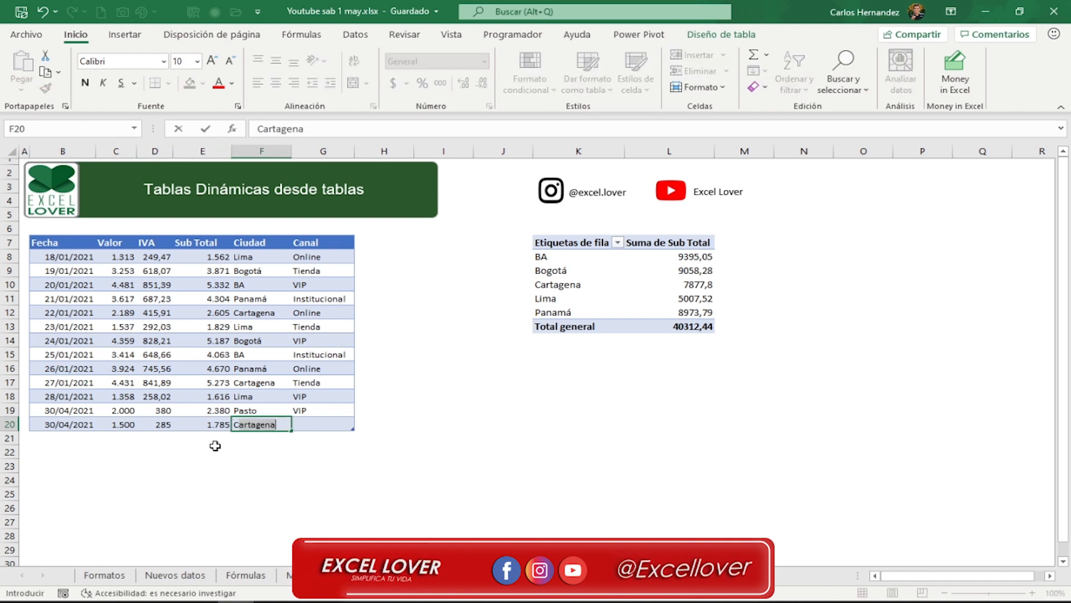
text(úcuta)
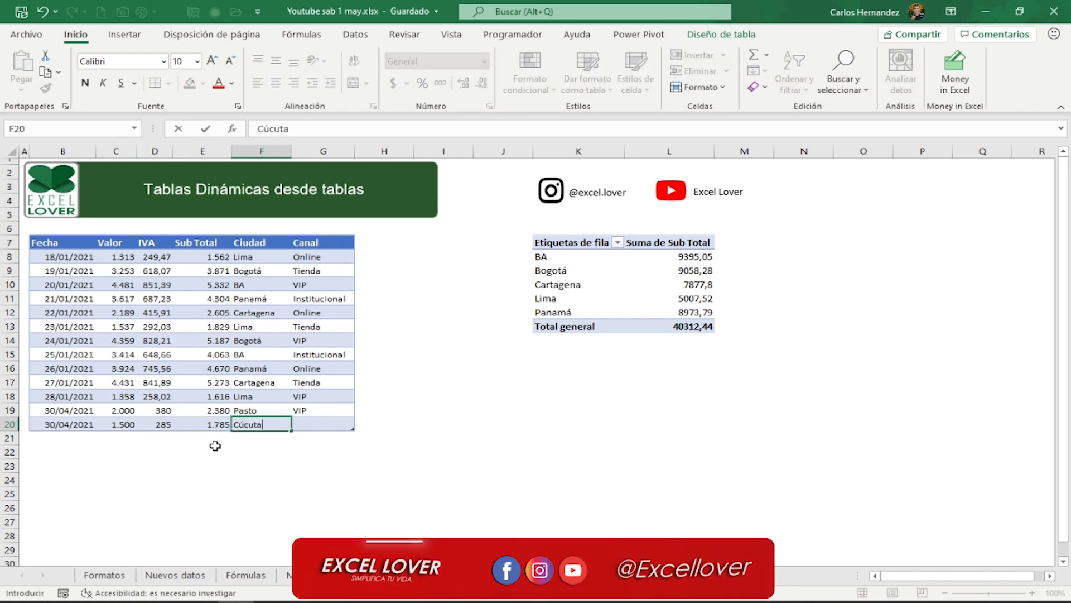
key(Tab)
text(Tienda)
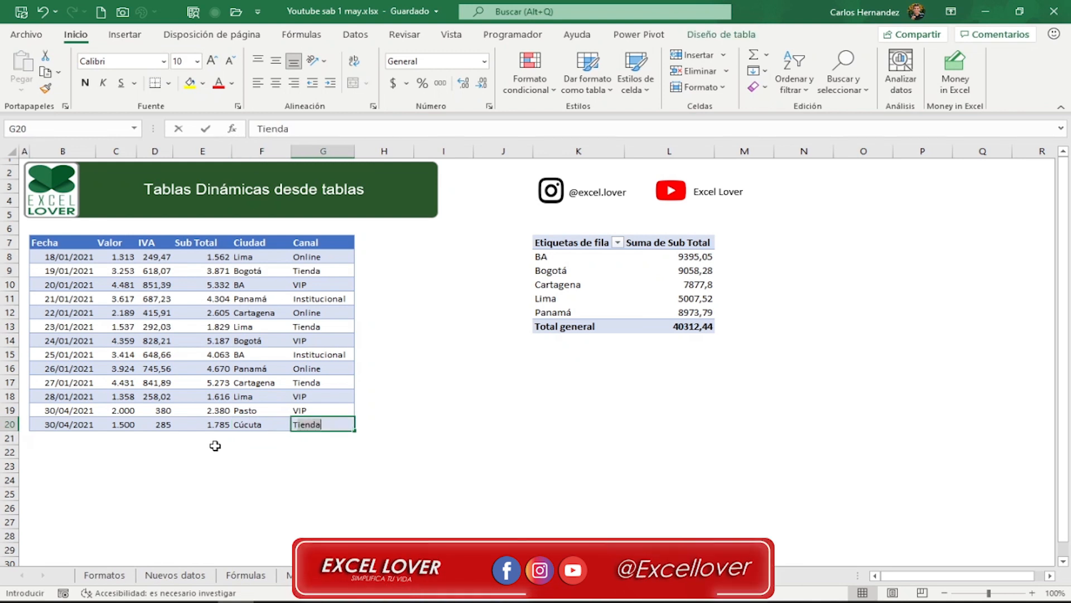
key(Return)
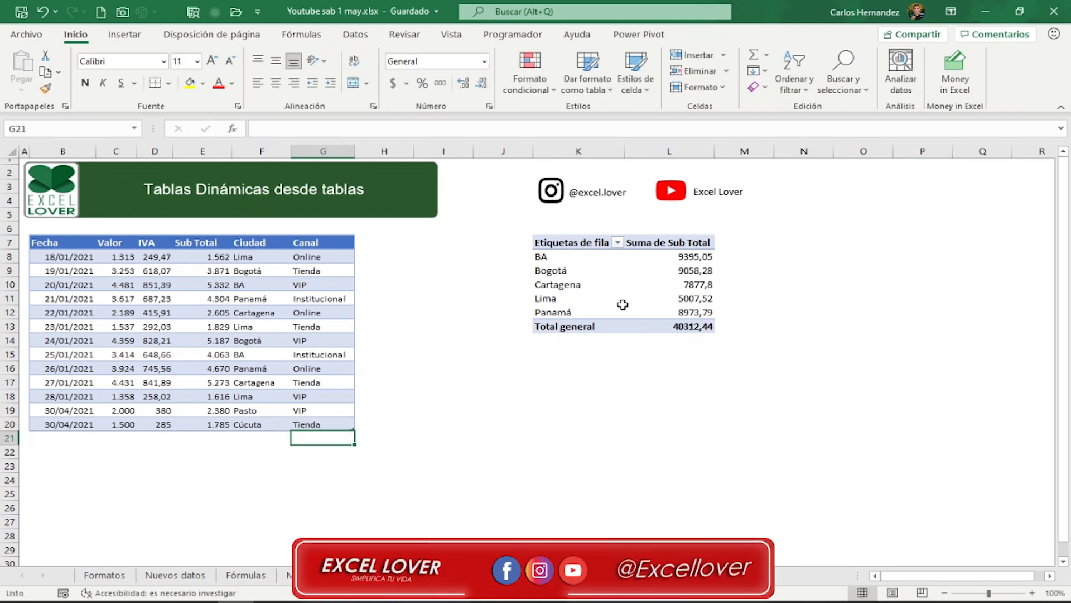
- Refresh the PivotTable so it includes the rows added to the source table
click(560, 285)
right_click(560, 285)
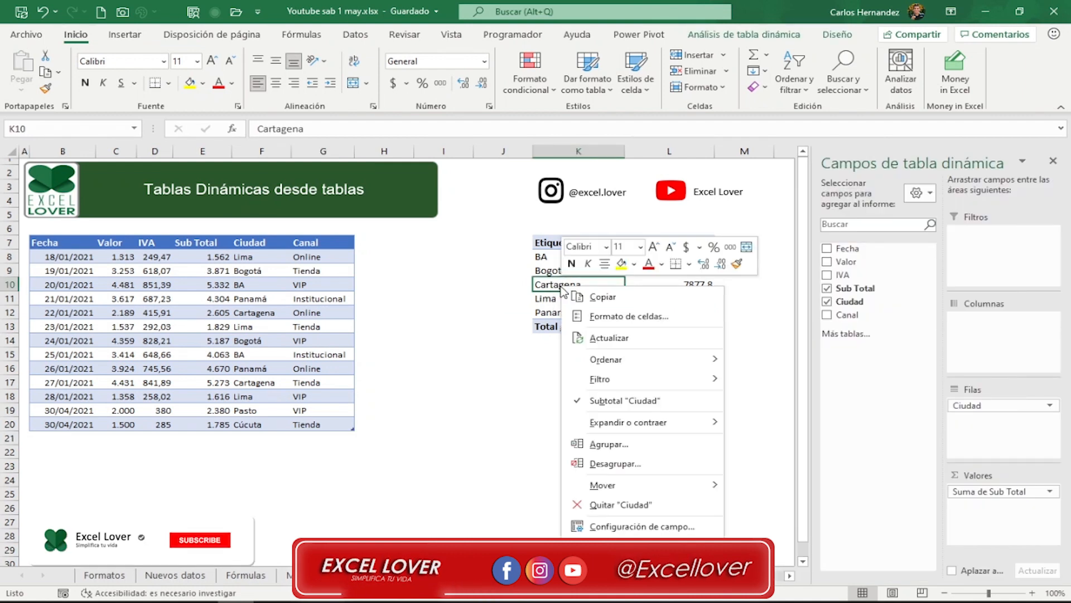
click(569, 336)
click(589, 394)
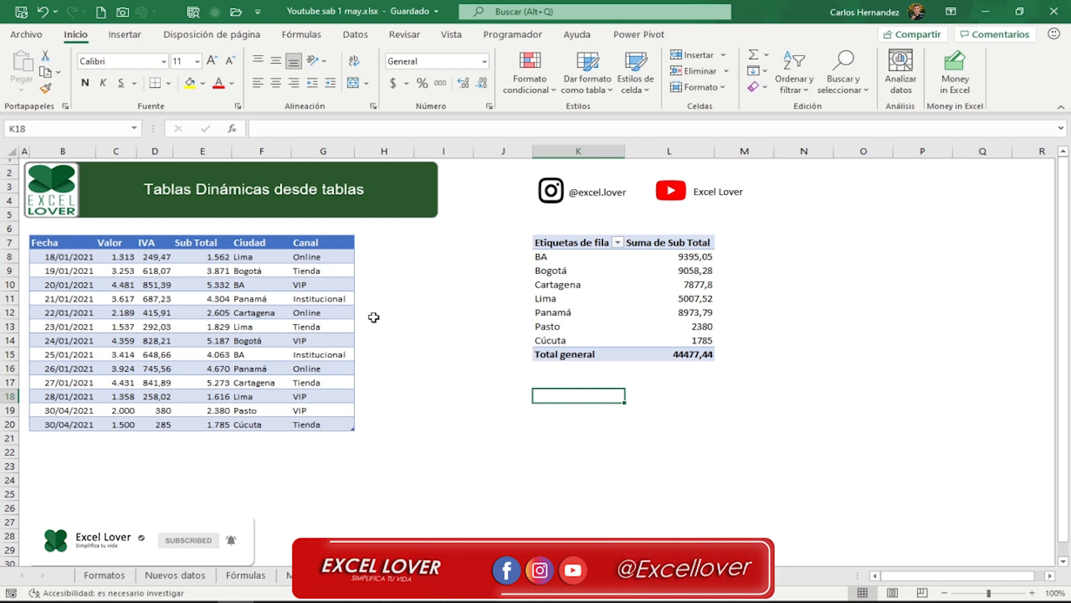
- Compare the full source table, B7:G20, with the refreshed PivotTable of Sub Total by Ciudad
click(222, 286)
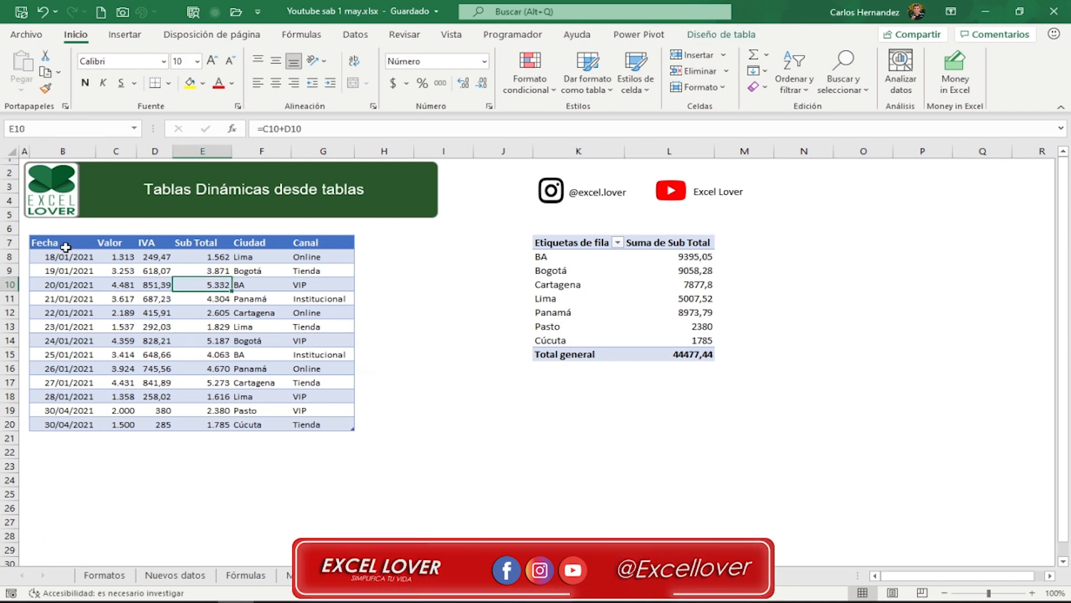
drag(65, 247, 311, 425)
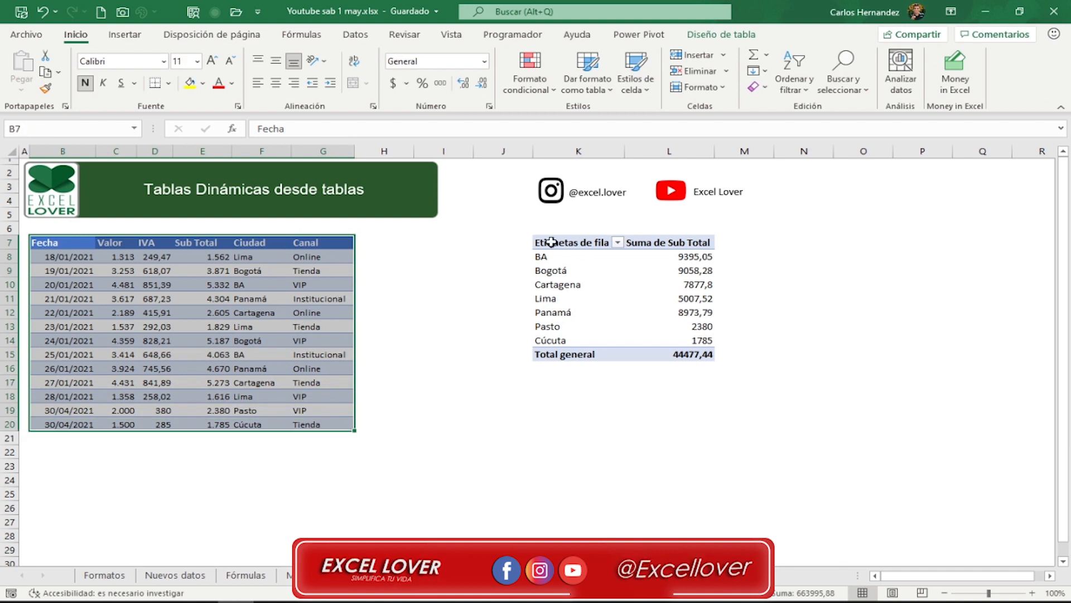
drag(552, 242, 685, 350)
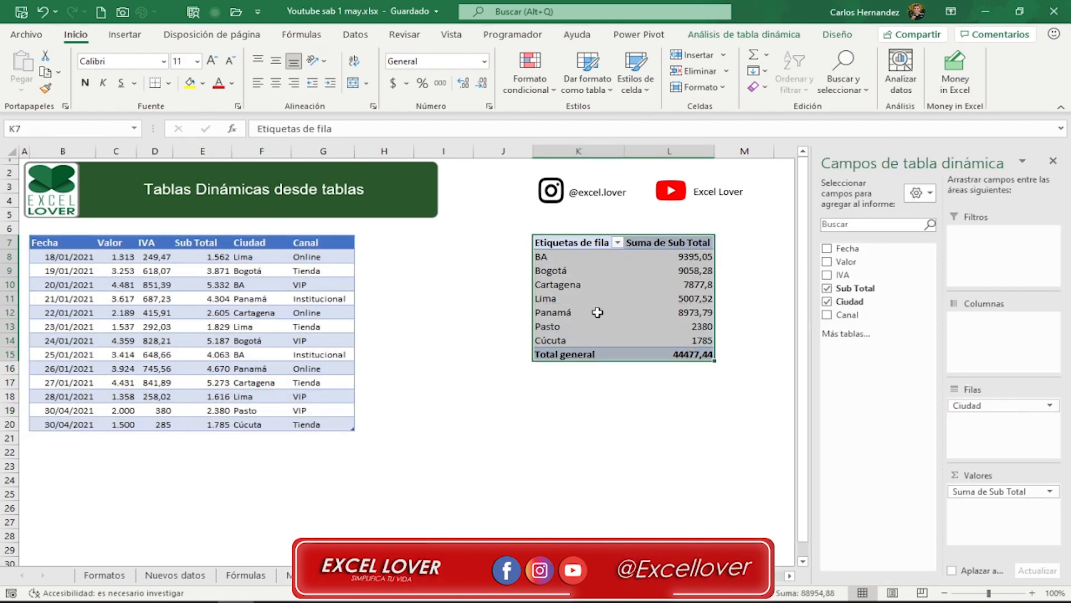
click(627, 289)
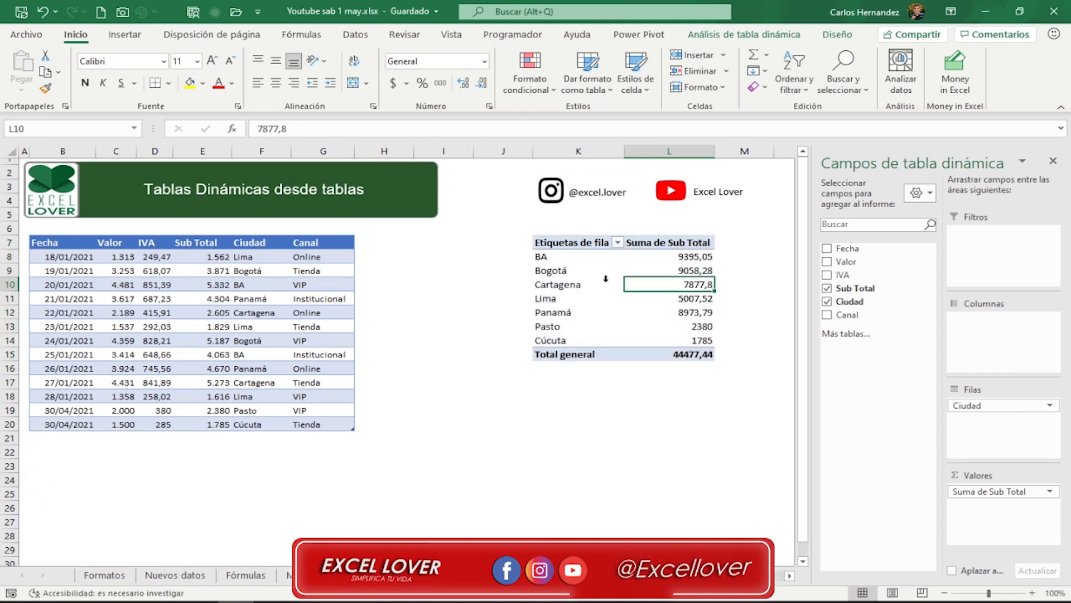
click(314, 299)
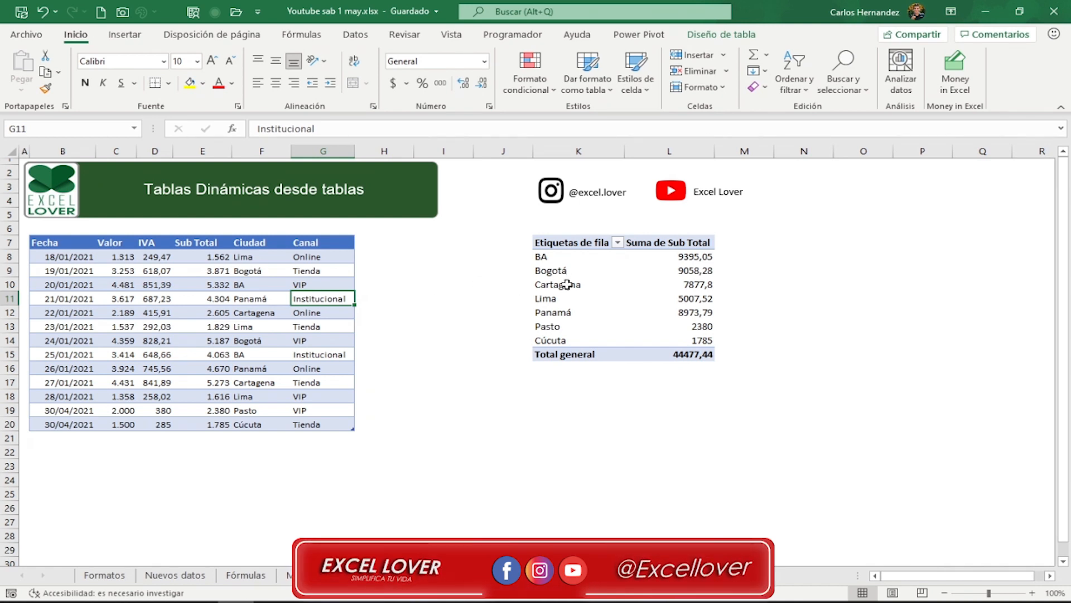
click(566, 286)
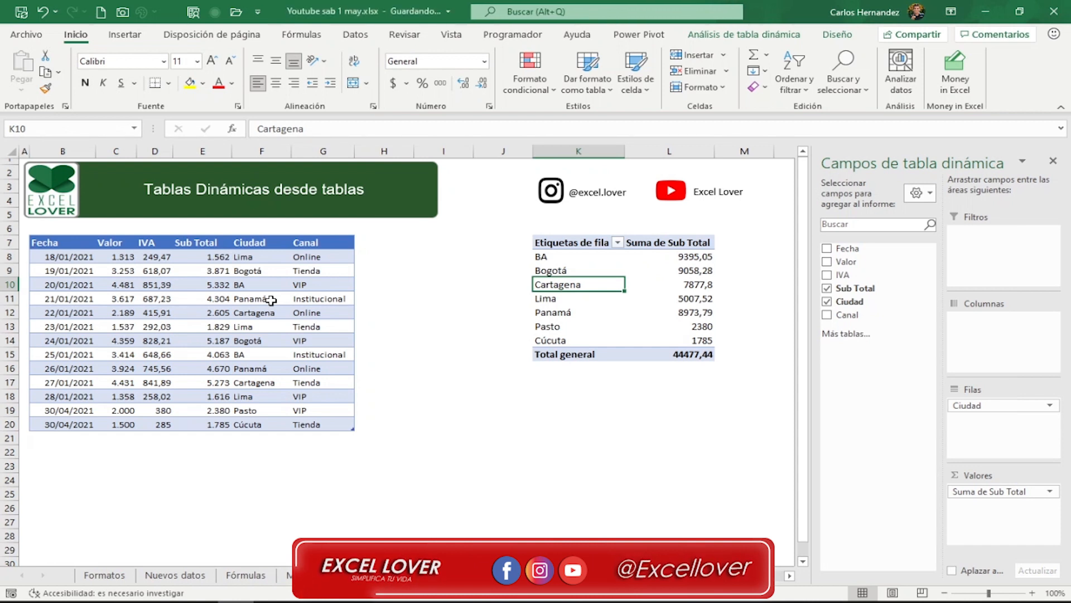
click(568, 424)
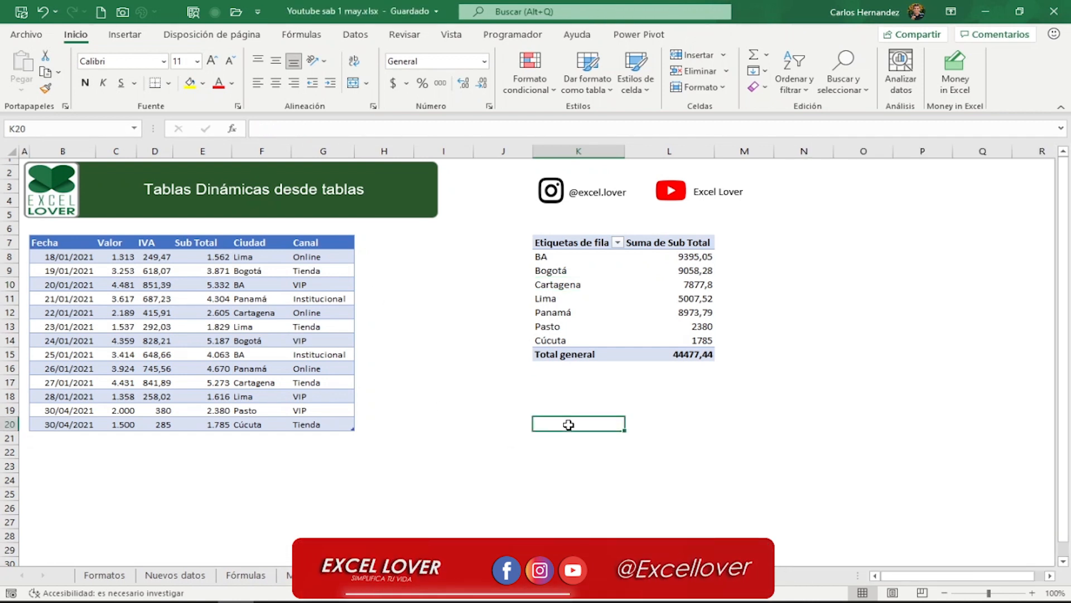